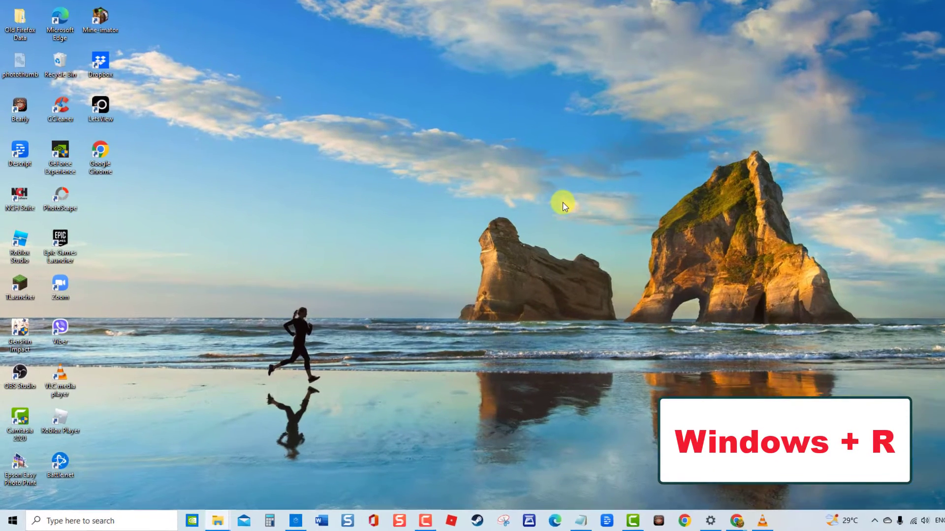
Step: Launch Device Manager with the devmgmt.msc command
key("super+r")
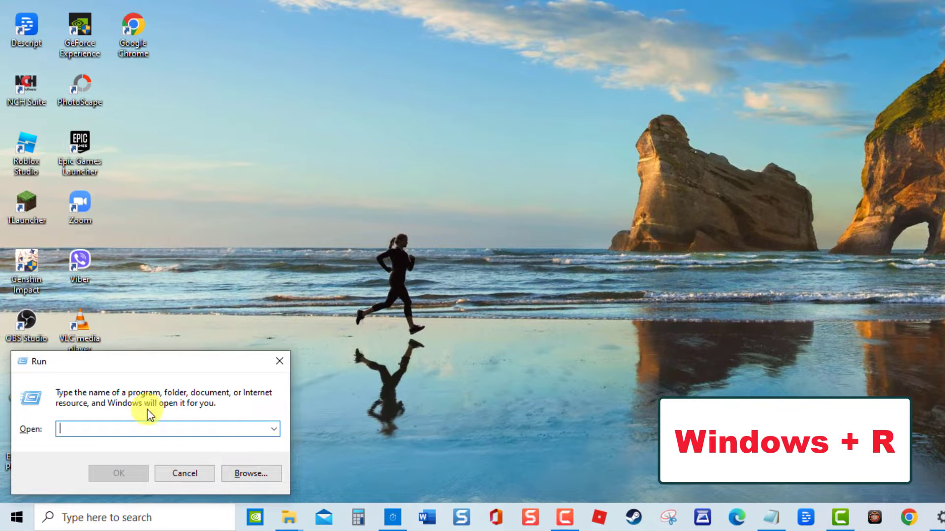
type("devmgmt.msc")
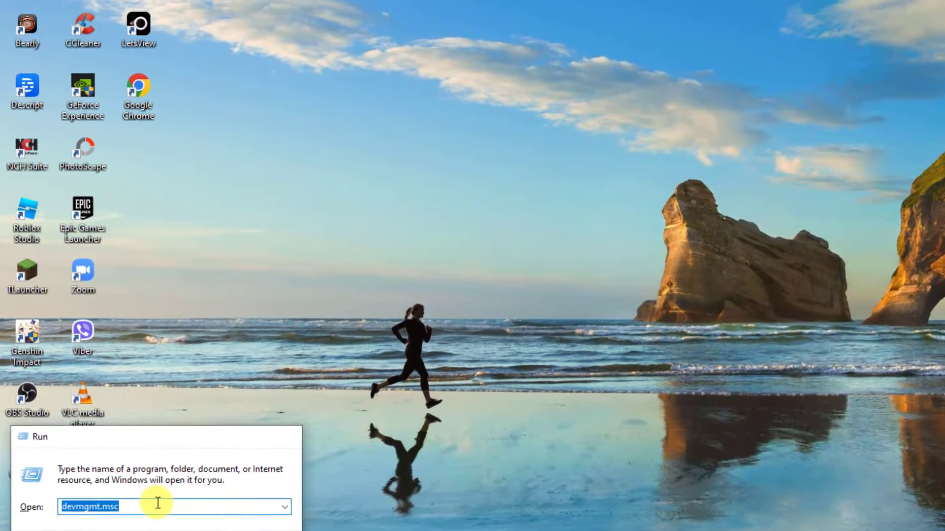
key("Return")
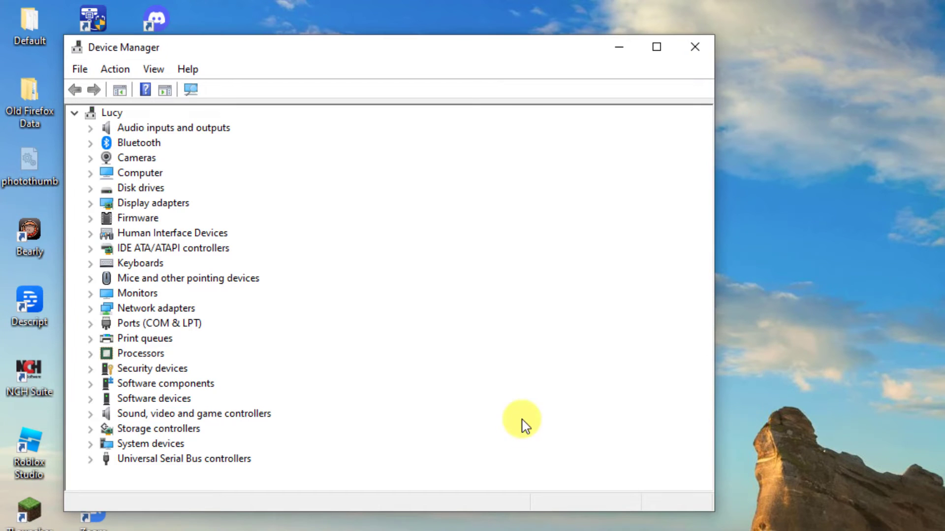
Step: Search automatically for a newer TP-LINK Wireless USB Adapter driver; the best driver is already installed
left_click(91, 308)
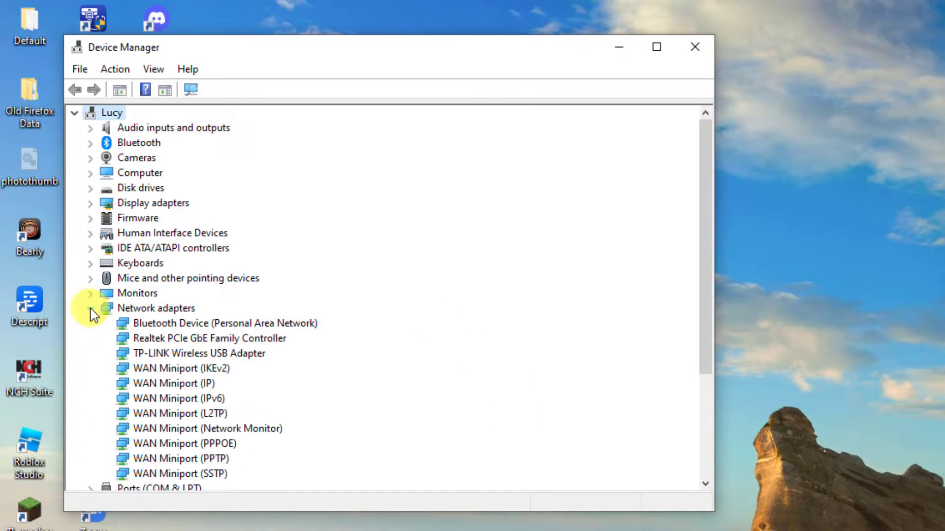
right_click(143, 353)
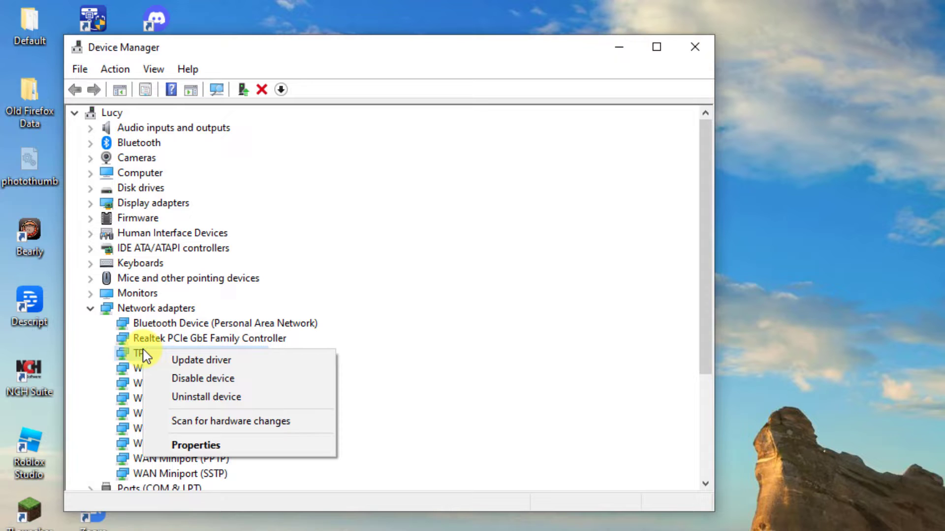
left_click(155, 361)
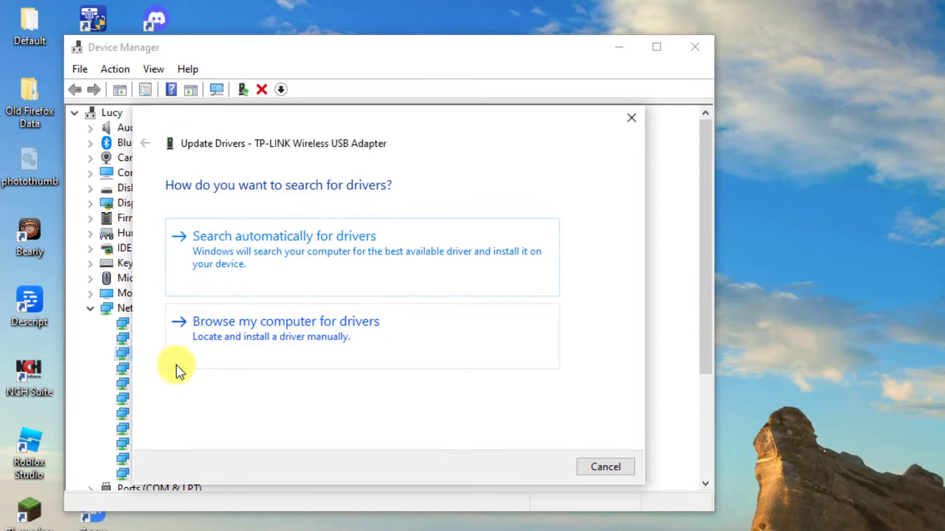
left_click(401, 291)
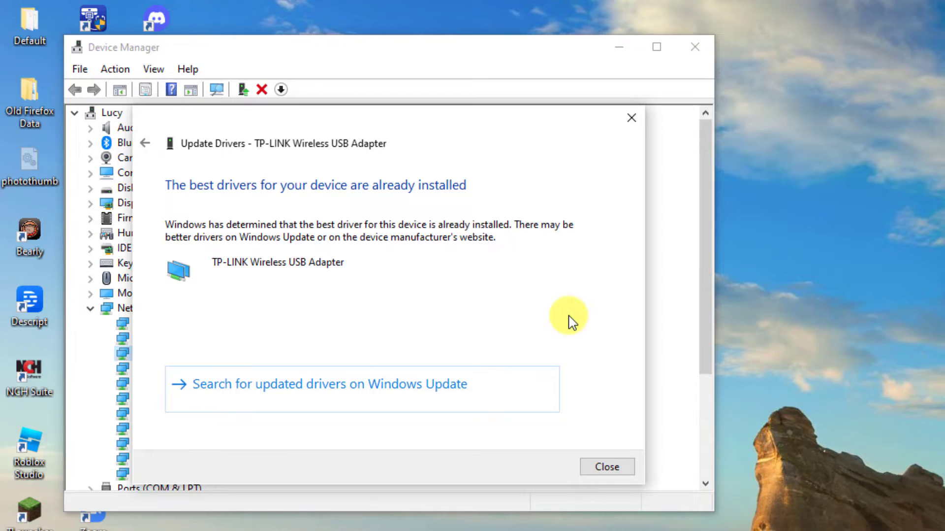
left_click(616, 467)
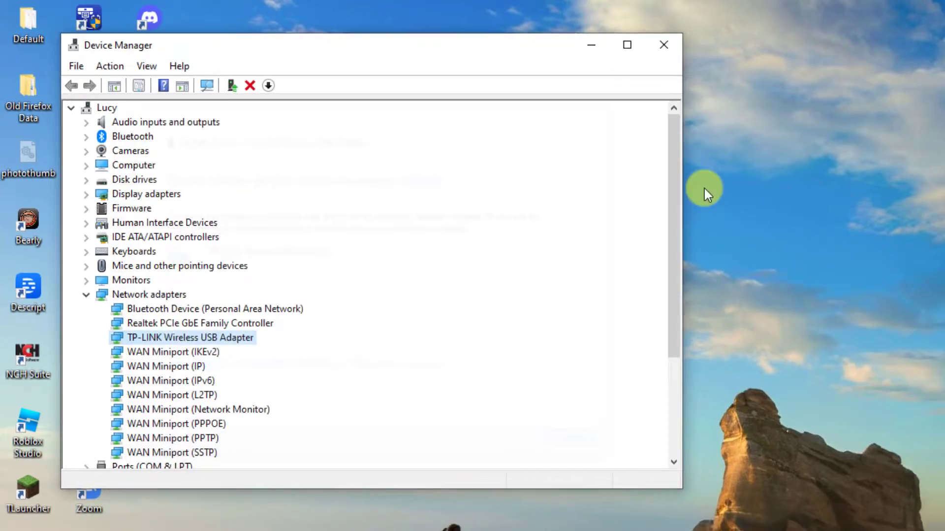
Step: Close Device Manager and restart the PC from the Start menu's power options
left_click(663, 44)
left_click(28, 512)
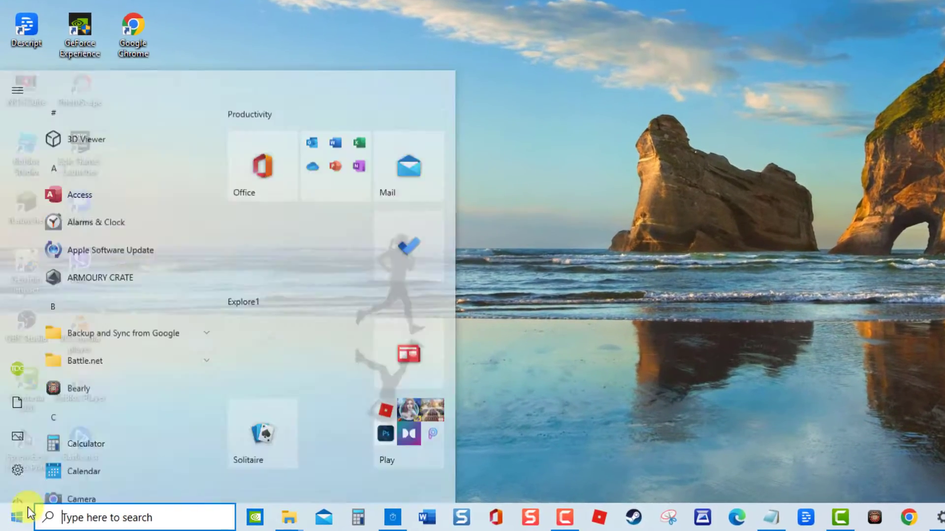
left_click(18, 486)
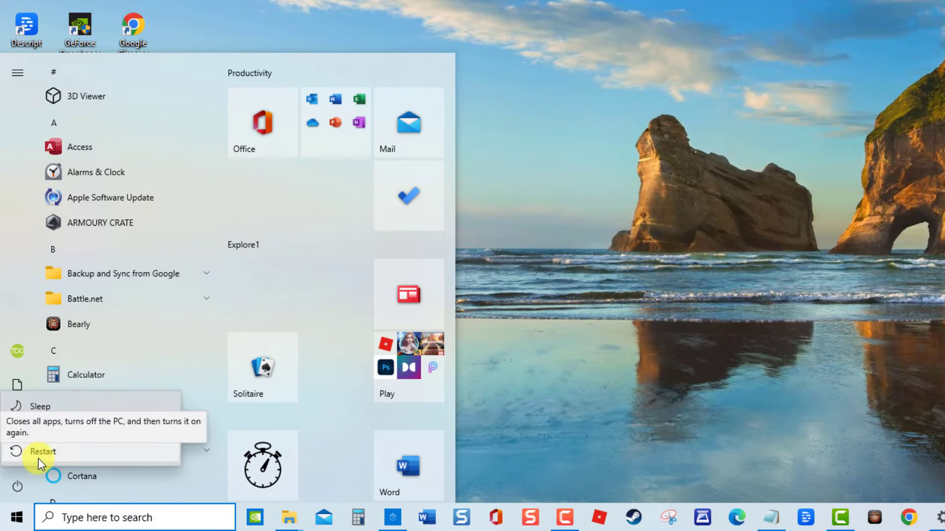
left_click(926, 215)
left_click(926, 216)
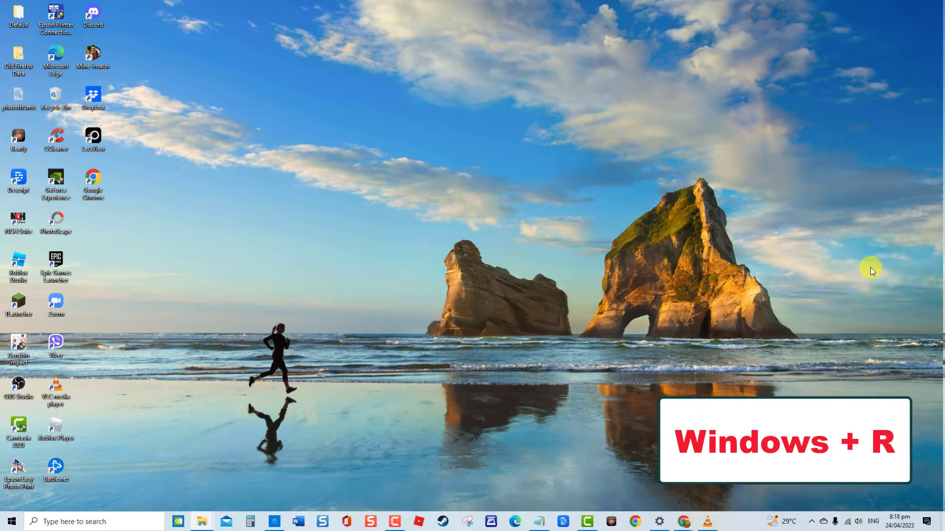
Step: Relaunch Device Manager and bring up the TP-LINK Wireless USB Adapter's actions under Network adapters
key("super+r")
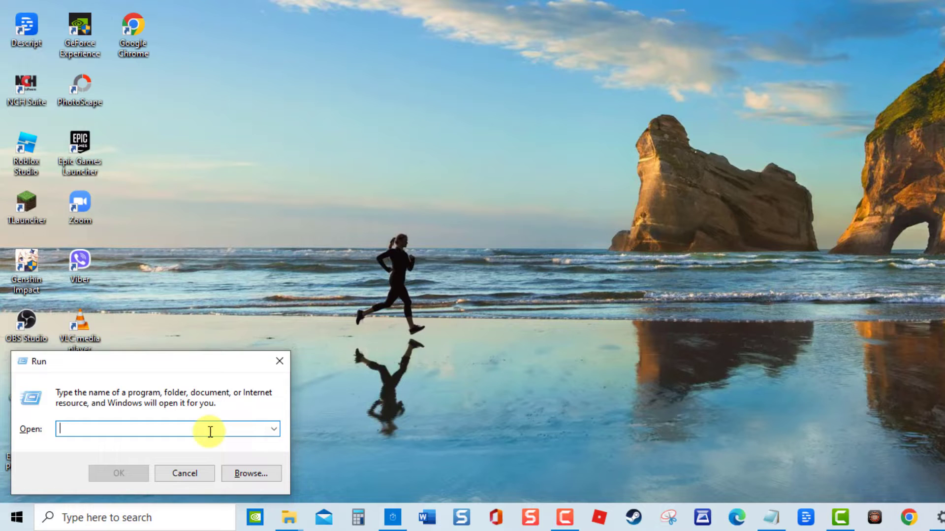
type("devmgmt.msc")
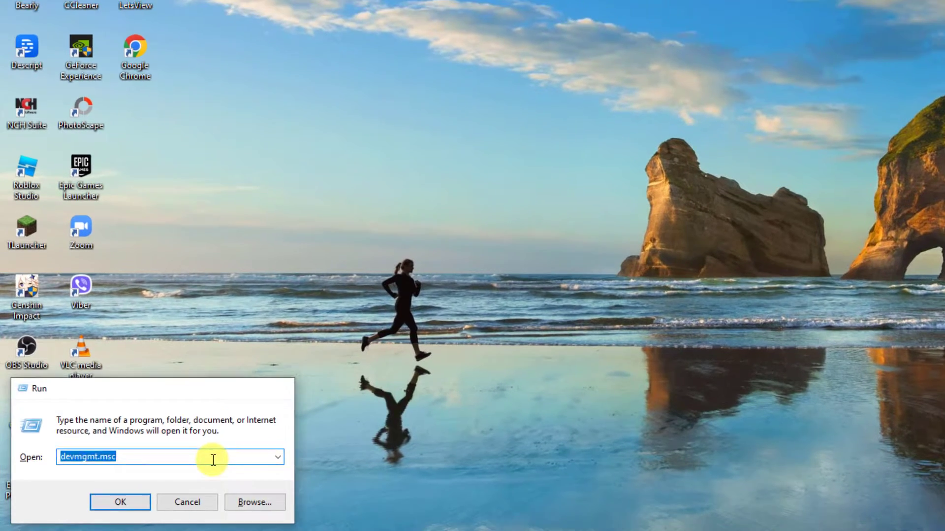
key("Return")
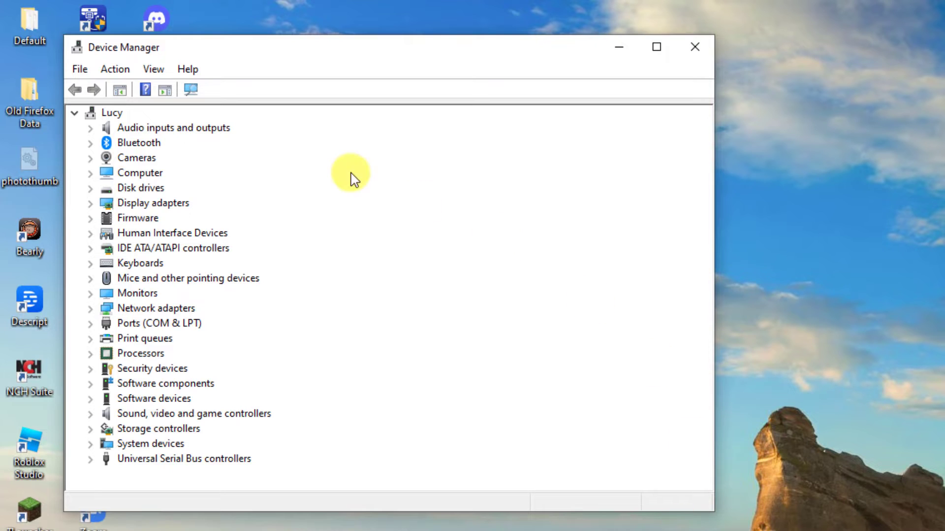
left_click(90, 308)
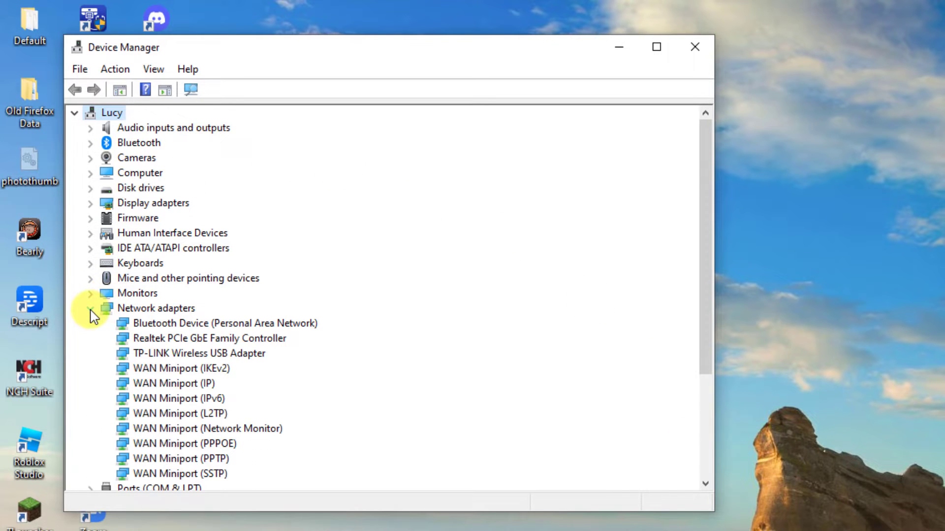
right_click(142, 356)
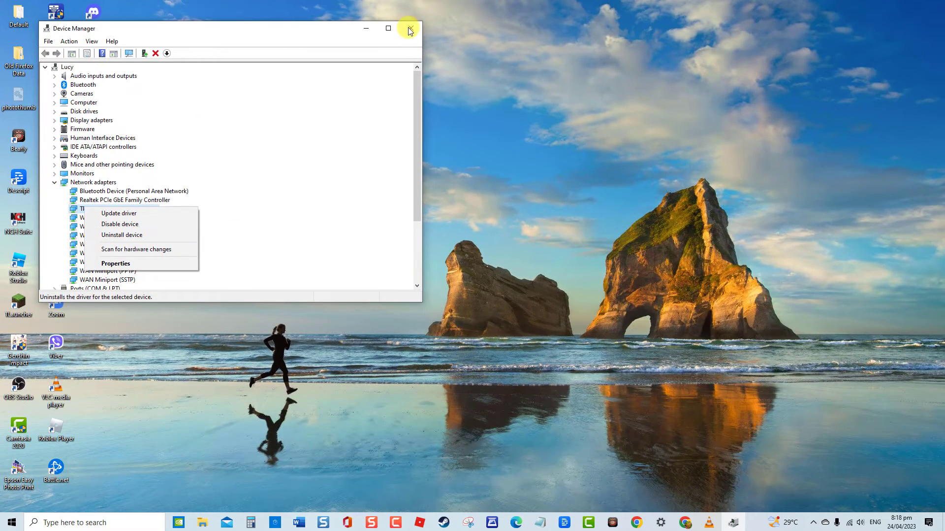
Step: Close Device Manager and restart the computer via Start > Power > Restart
left_click(411, 28)
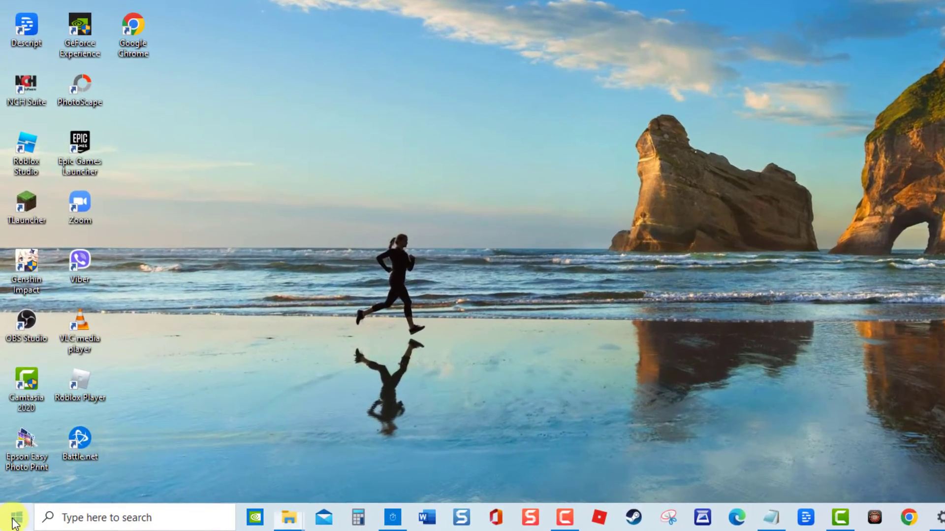
left_click(16, 517)
left_click(17, 488)
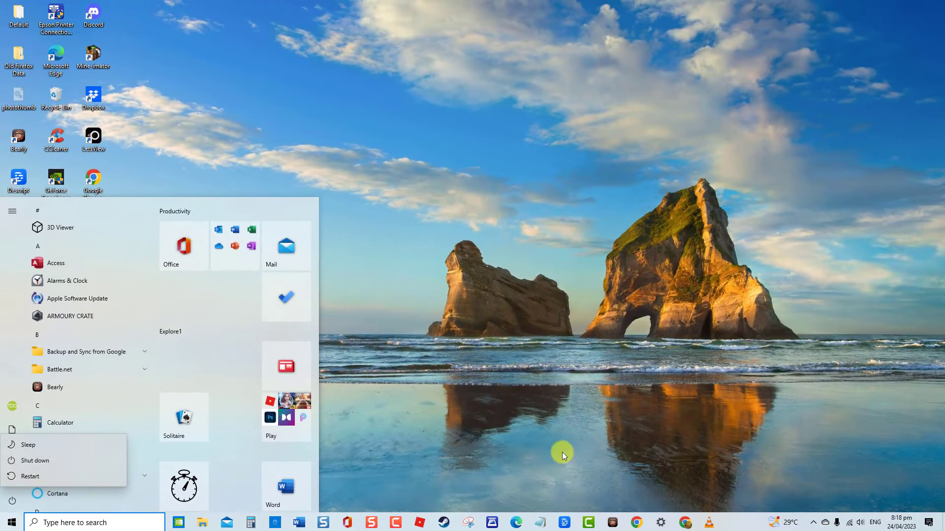
left_click(774, 323)
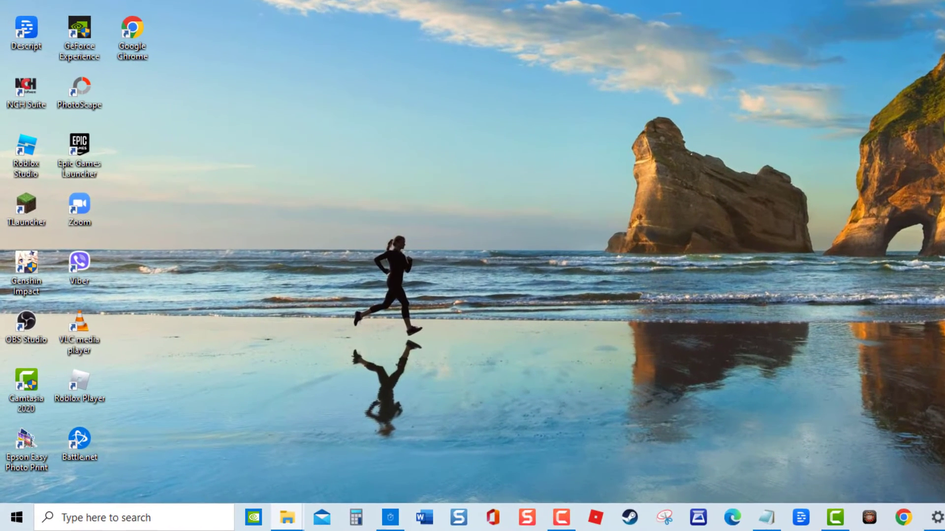
Step: Launch Command Prompt as administrator from a 'com' search
left_click(101, 521)
type("com")
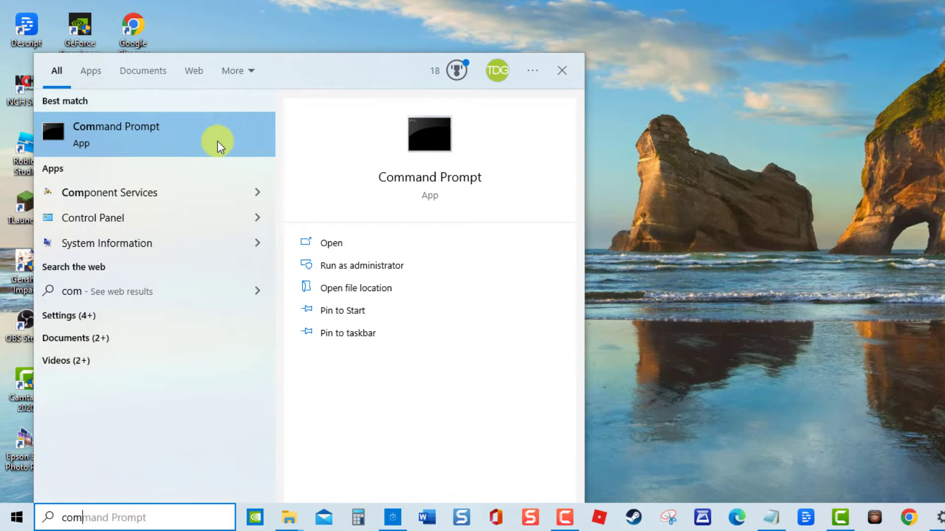
left_click(340, 267)
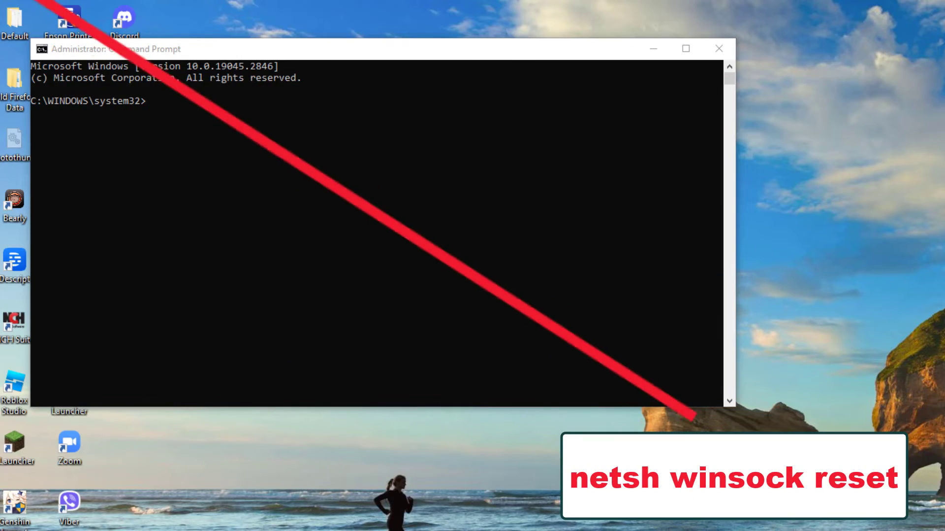
Step: Run netsh winsock reset in the admin prompt, close it, and bring up Start's power options
left_click(149, 104)
type("netsh winsock reset")
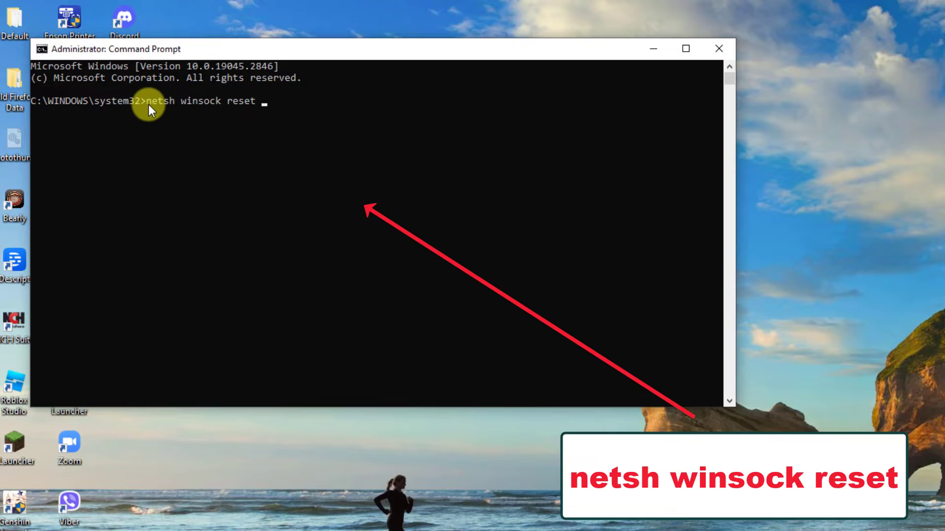
key("Return")
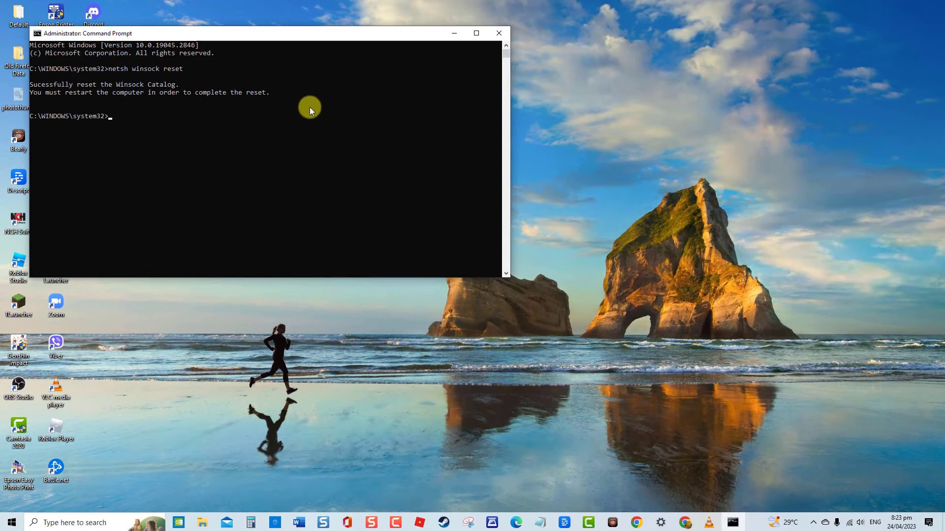
left_click(499, 33)
left_click(7, 525)
left_click(14, 494)
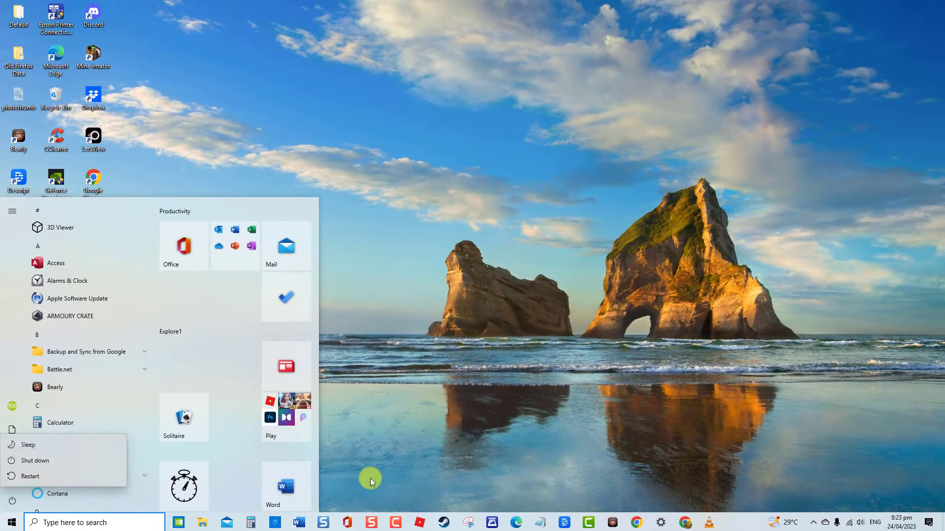
Step: Choose Restart so the Winsock reset takes effect
left_click(680, 345)
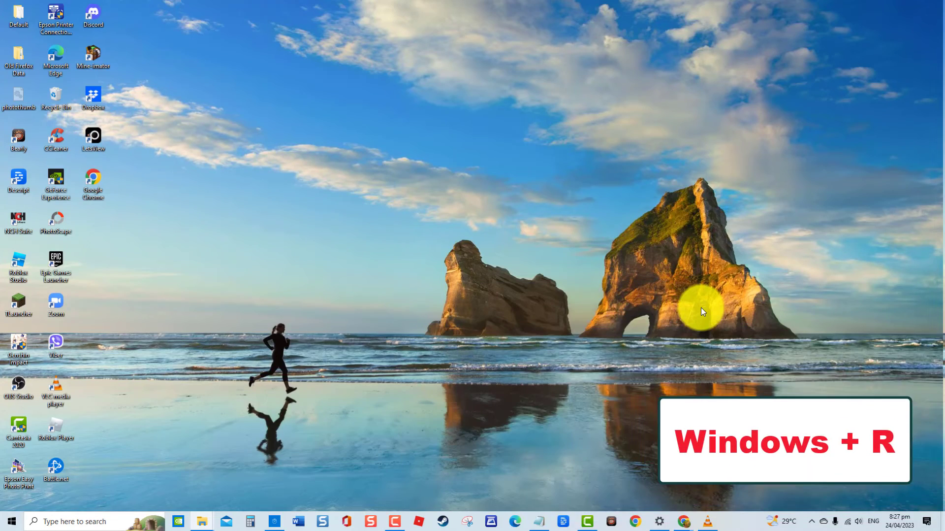
Step: Launch Services with services.msc and scroll down to WLAN AutoConfig
key("super+r")
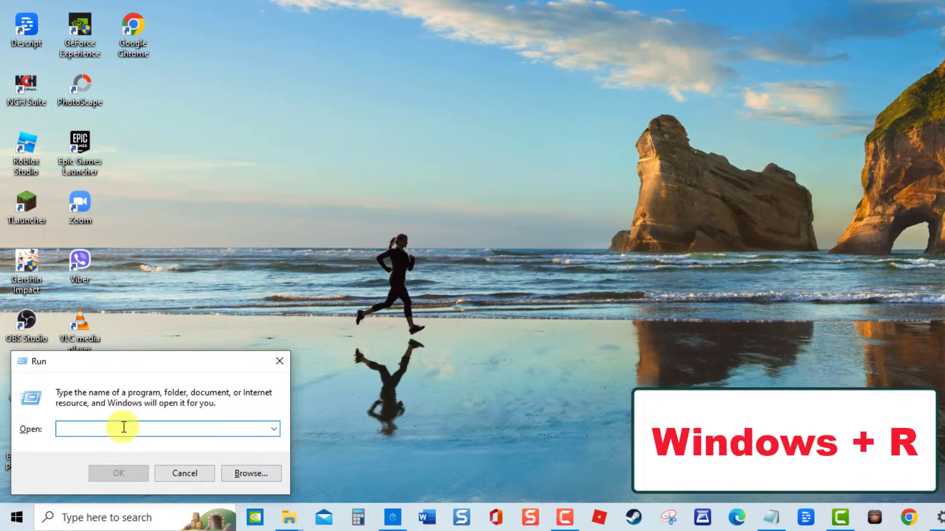
type("services.msc")
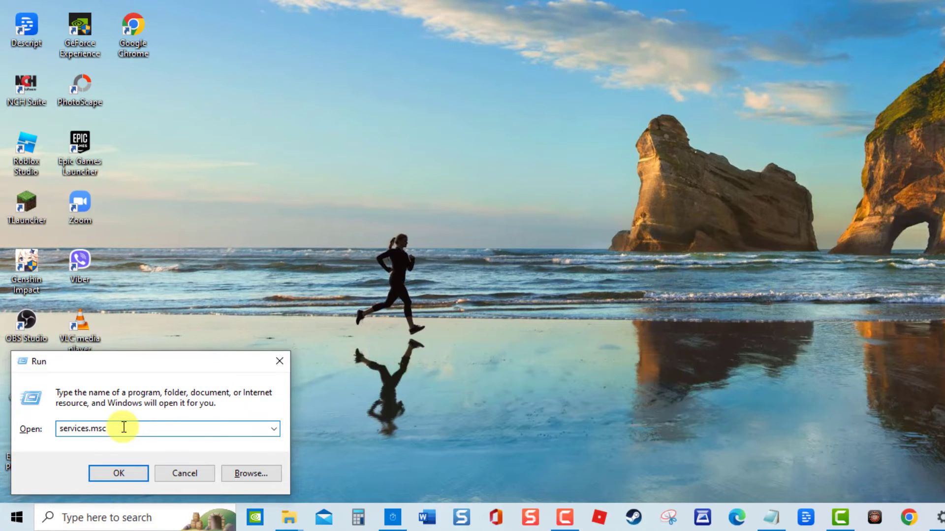
key("Return")
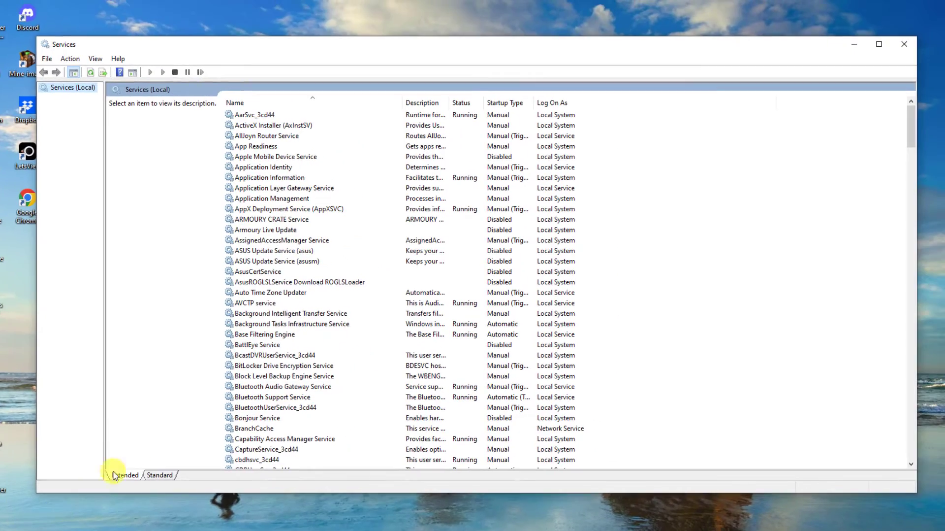
left_click_drag(911, 127, 913, 430)
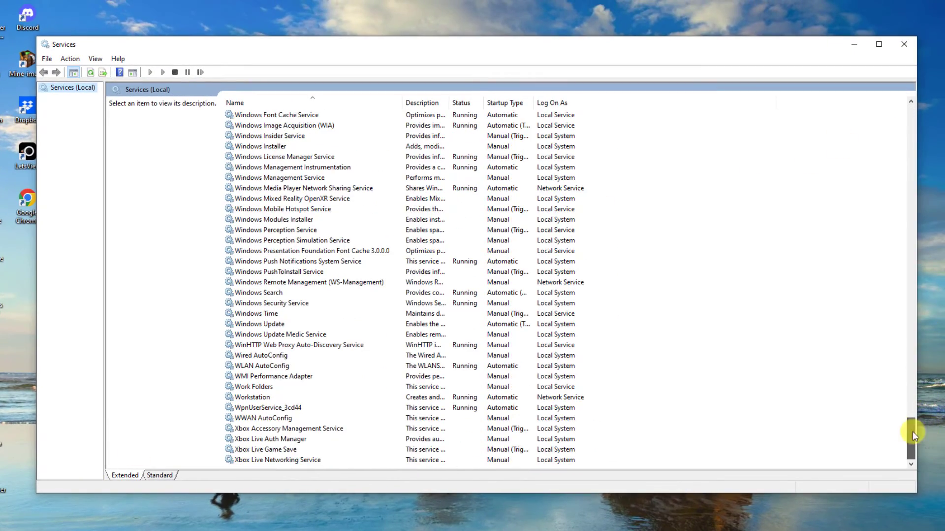
Step: Set the WLAN AutoConfig service's startup type to Automatic and apply it
right_click(254, 367)
left_click(289, 472)
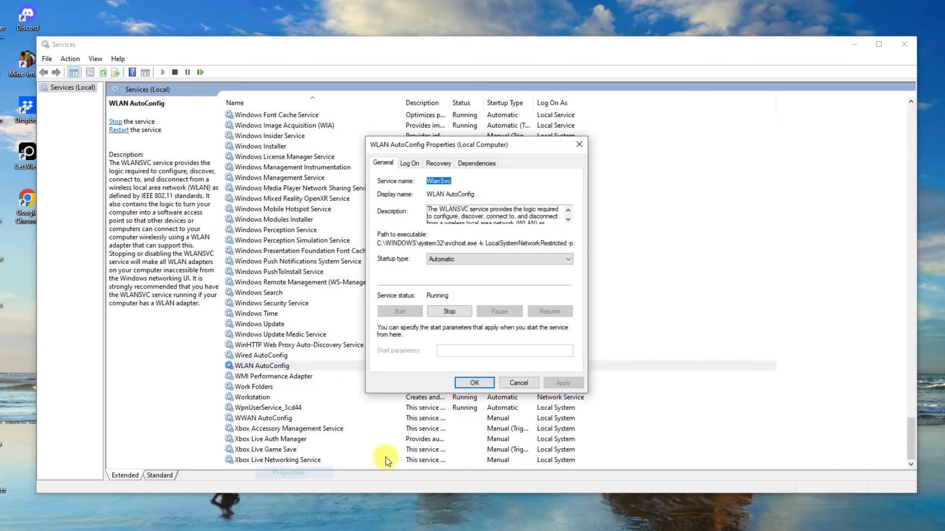
left_click(492, 259)
left_click(489, 279)
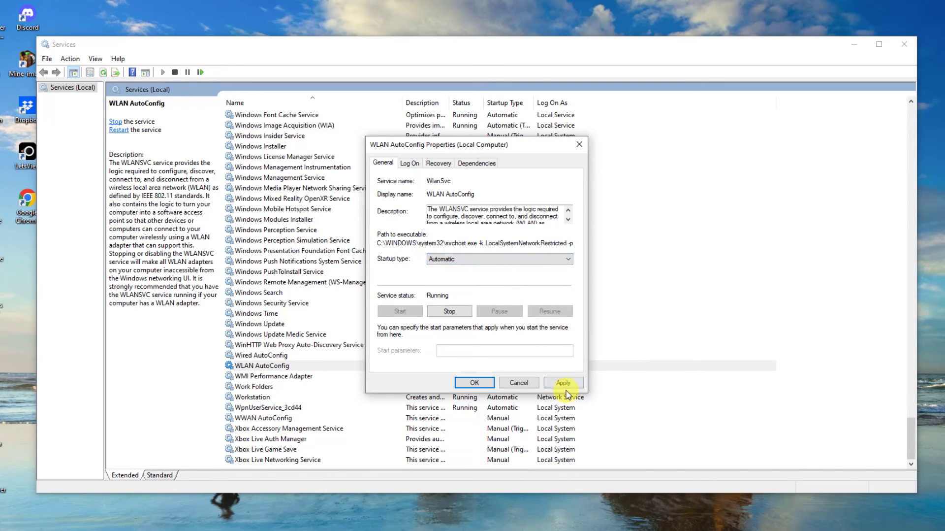
left_click(561, 384)
left_click(487, 386)
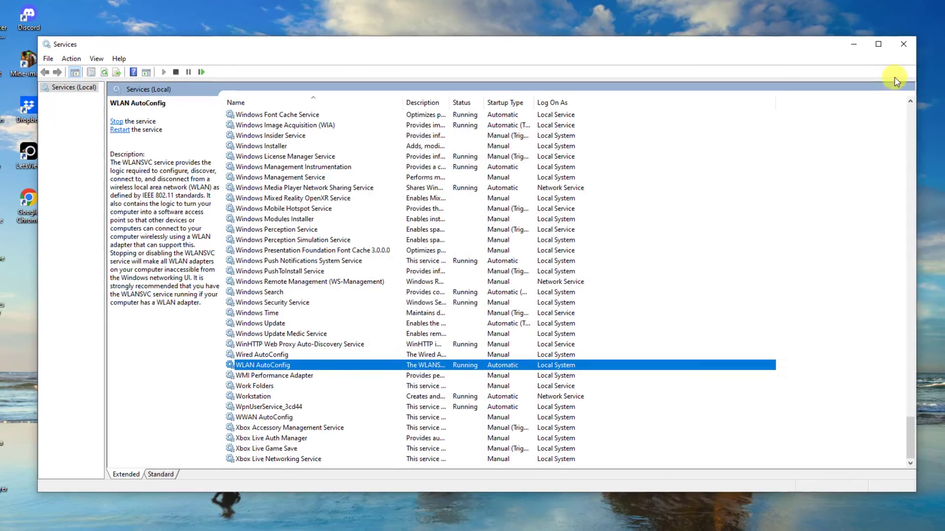